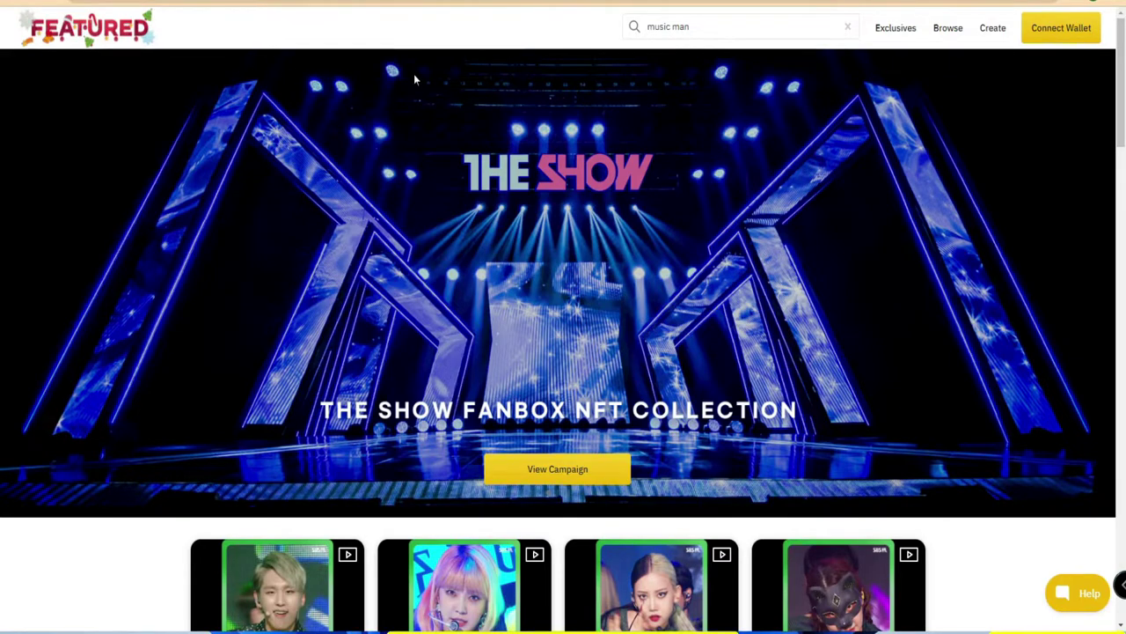
- Connect a MetaMask wallet to Featured Market and dismiss the connected notice
click(1062, 37)
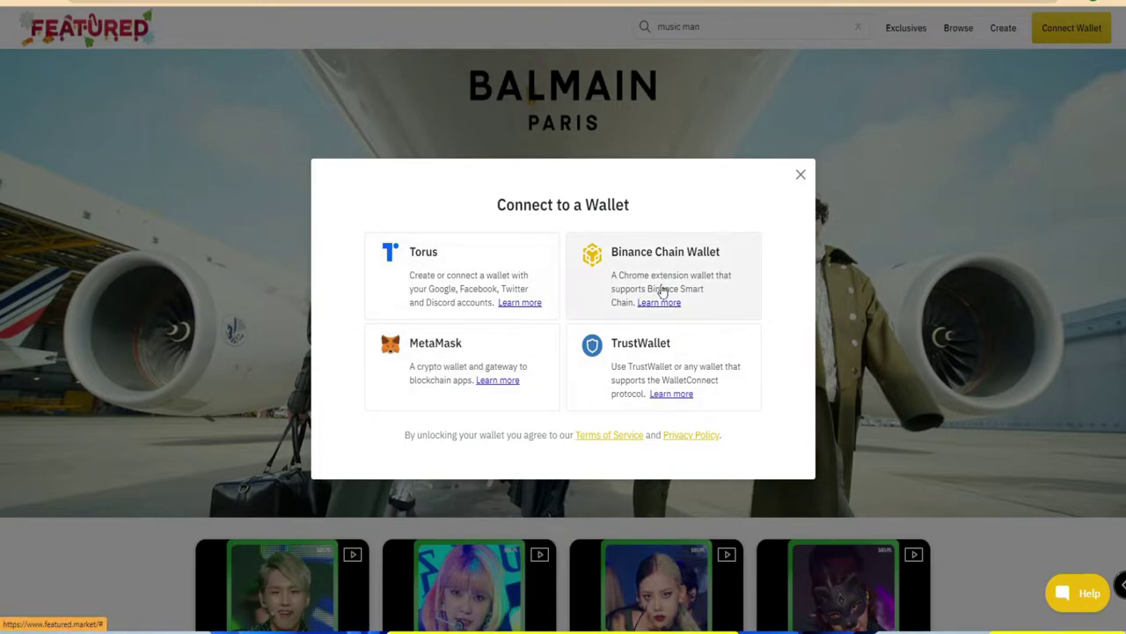
click(459, 361)
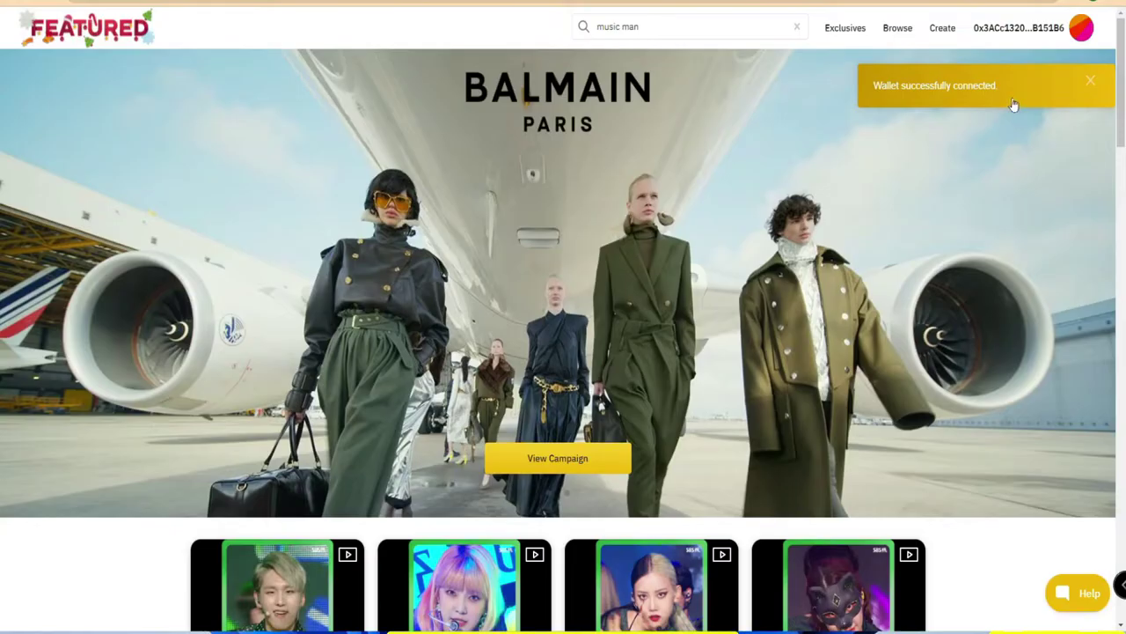
click(1043, 94)
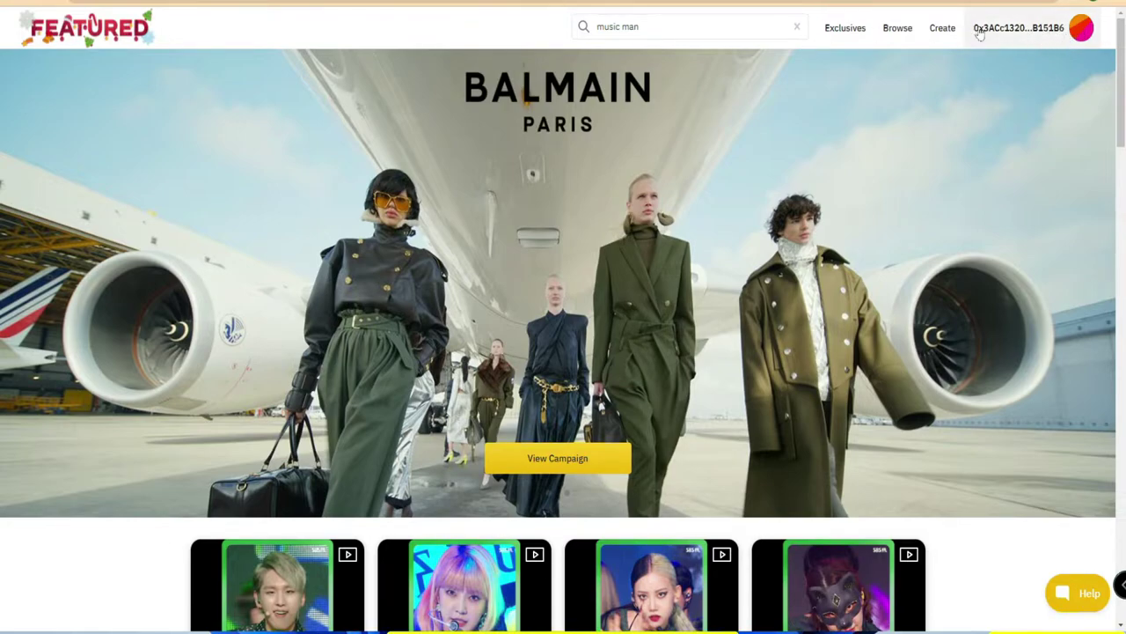
- Open the Mint an NFT form and enter the title 'TechNtech - Vicky'
click(940, 33)
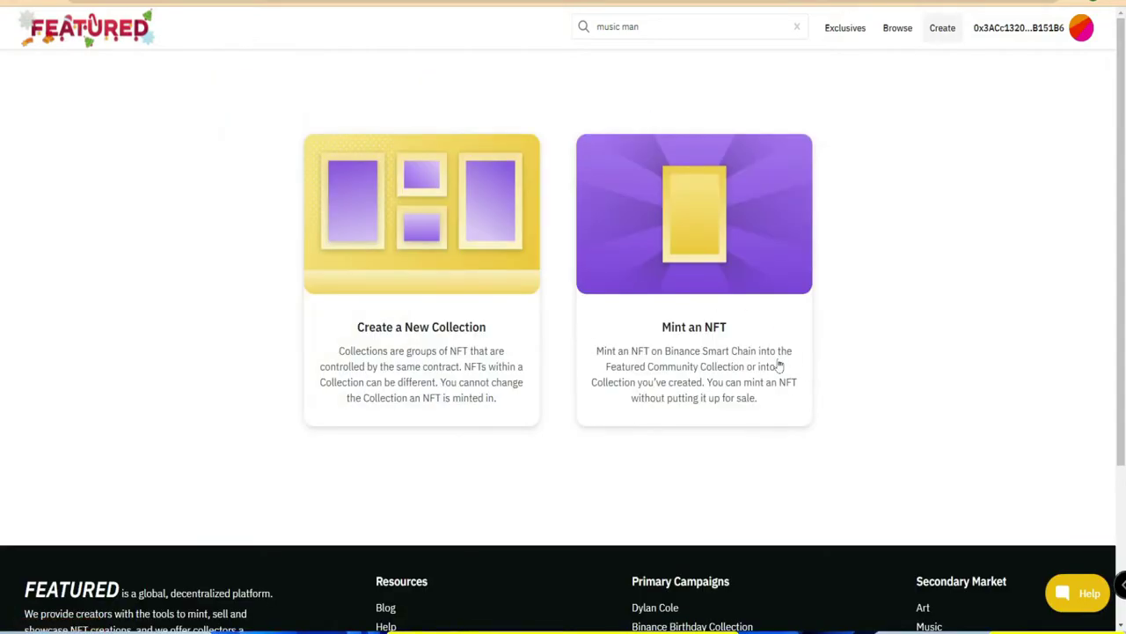
click(704, 351)
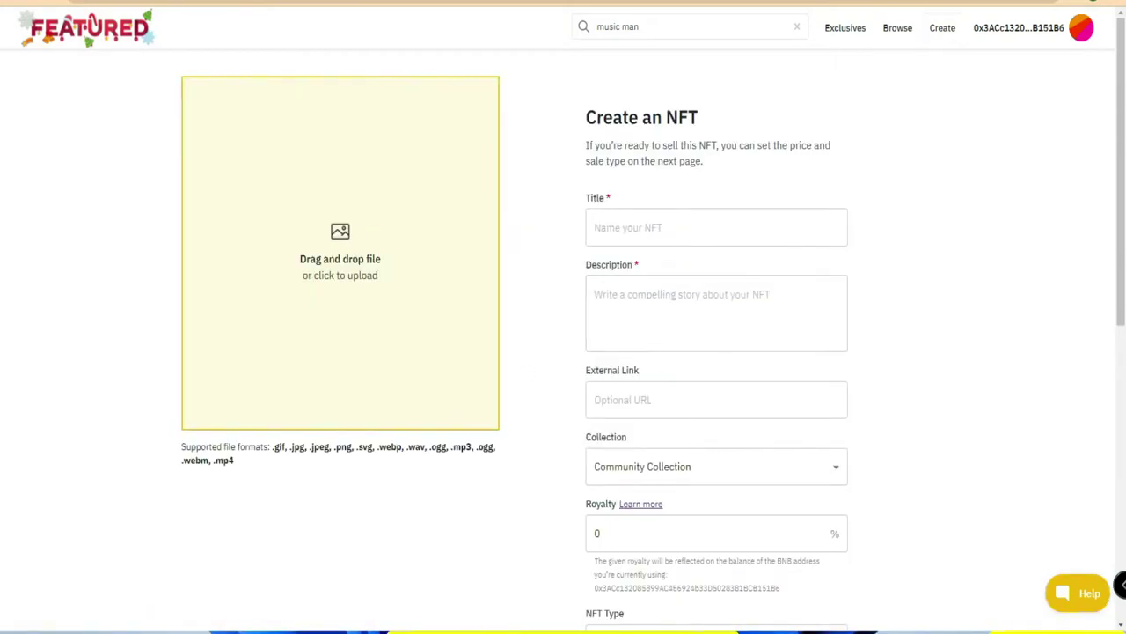
click(595, 227)
text(Vic)
key(BackSpace)
text(TechNtech - V)
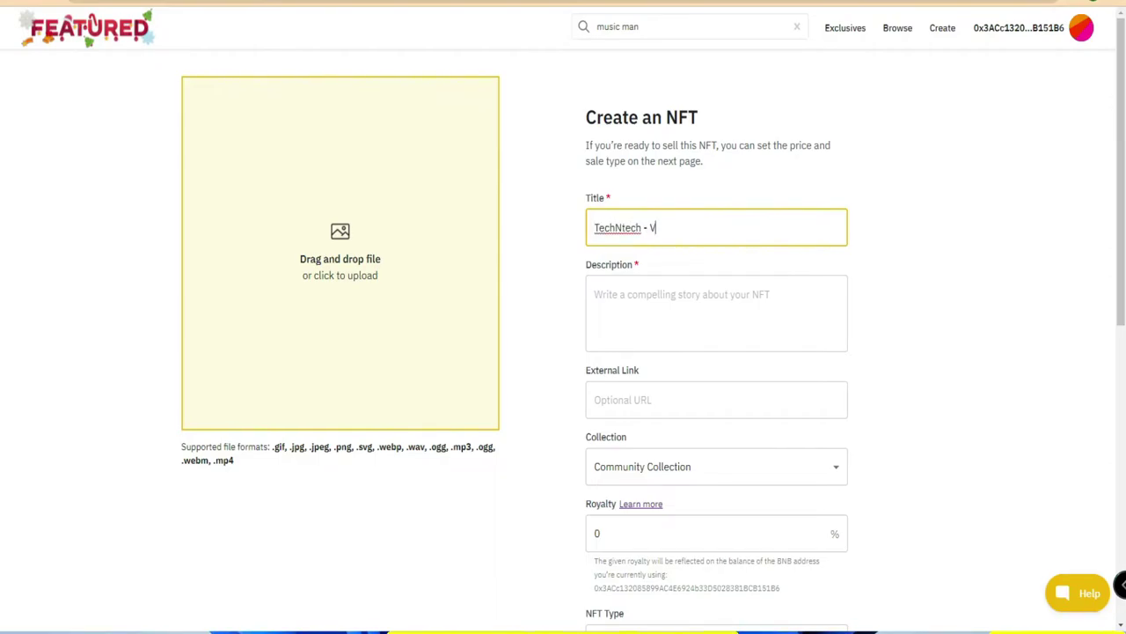
text(icky)
- Paste the two-line description and fill the external link with the YouTube channel URL
click(595, 294)
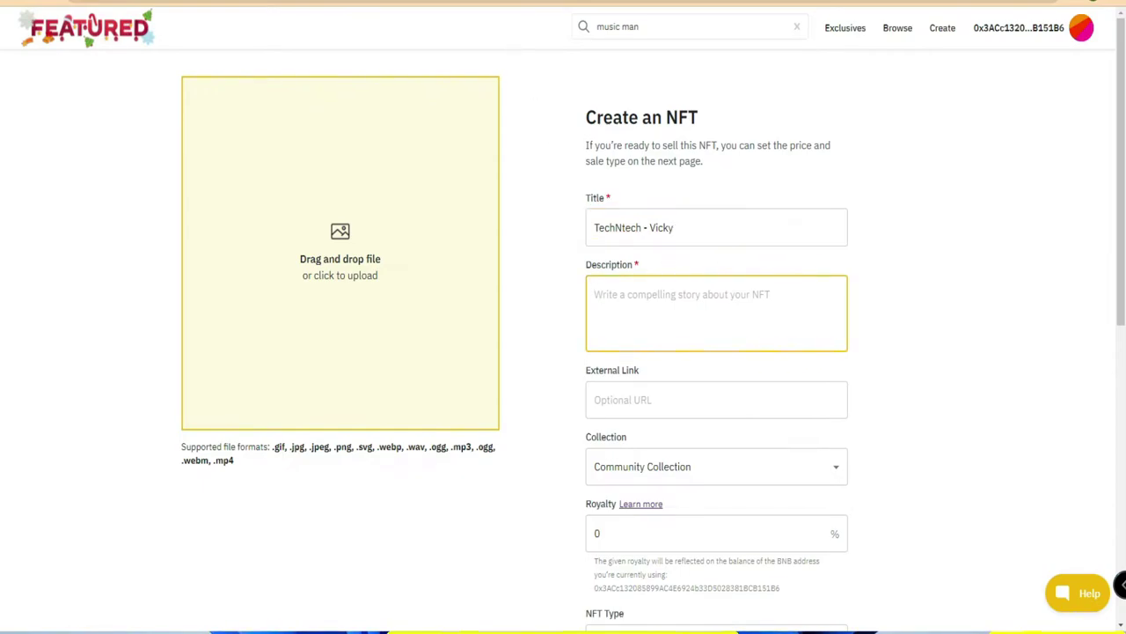
text(Hi , I'm Vicky Follow me on #YouTube - #TechNtech)
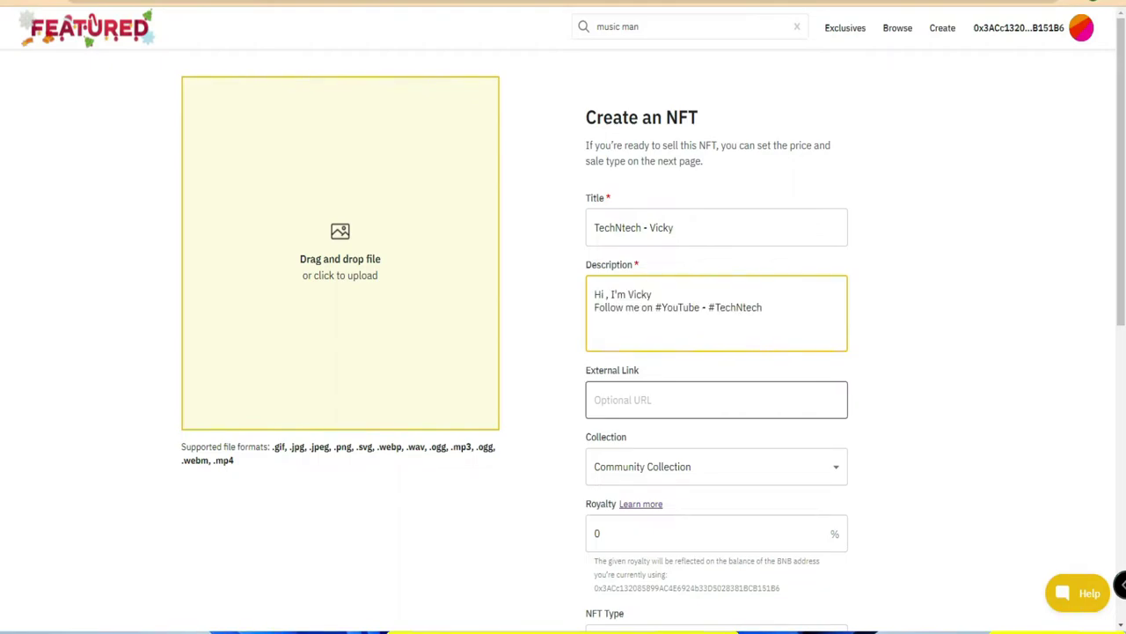
click(616, 399)
click(717, 445)
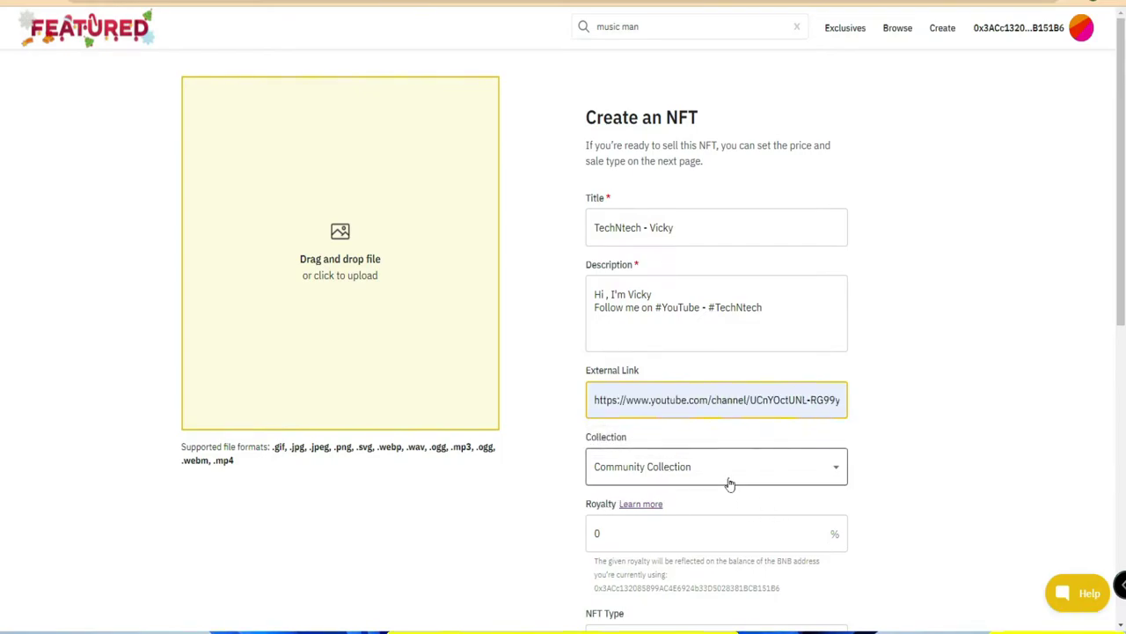
click(601, 534)
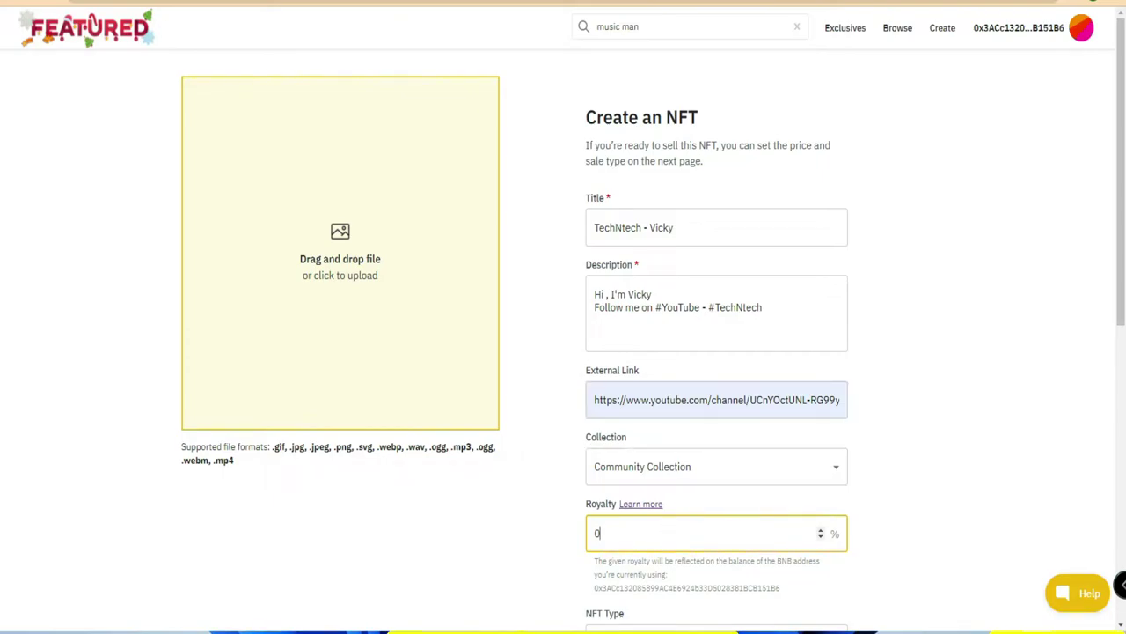
- Raise the royalty to 5%, set NFT Type to Image, and tick the Photography category
click(822, 530)
scroll(948, 501, down, 4)
scroll(948, 501, up, 4)
scroll(693, 506, down, 3)
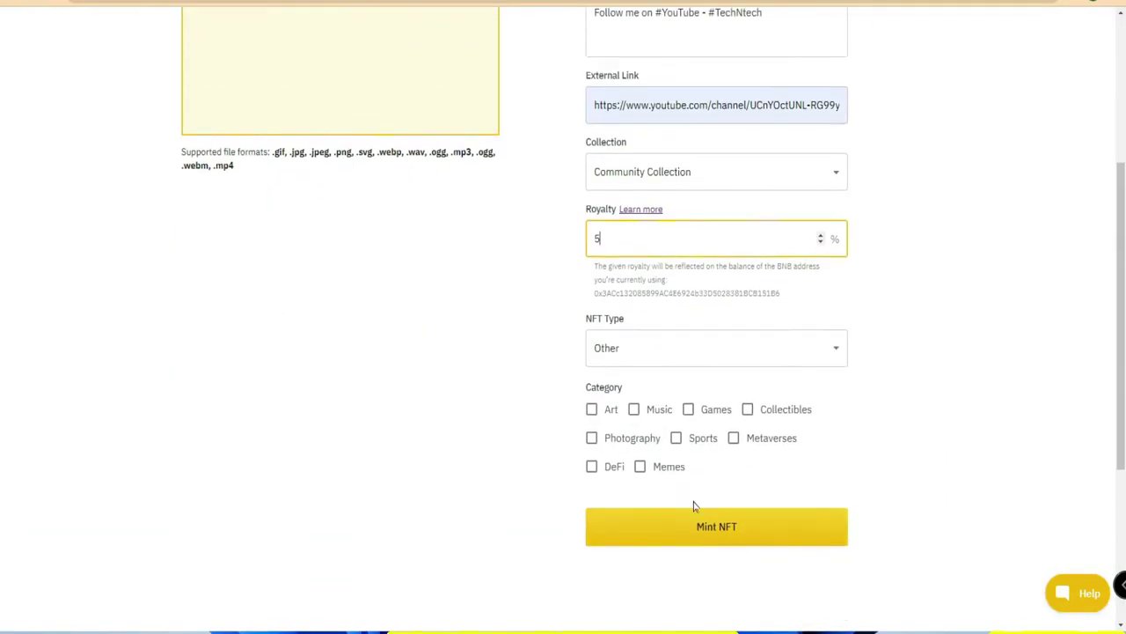
click(705, 357)
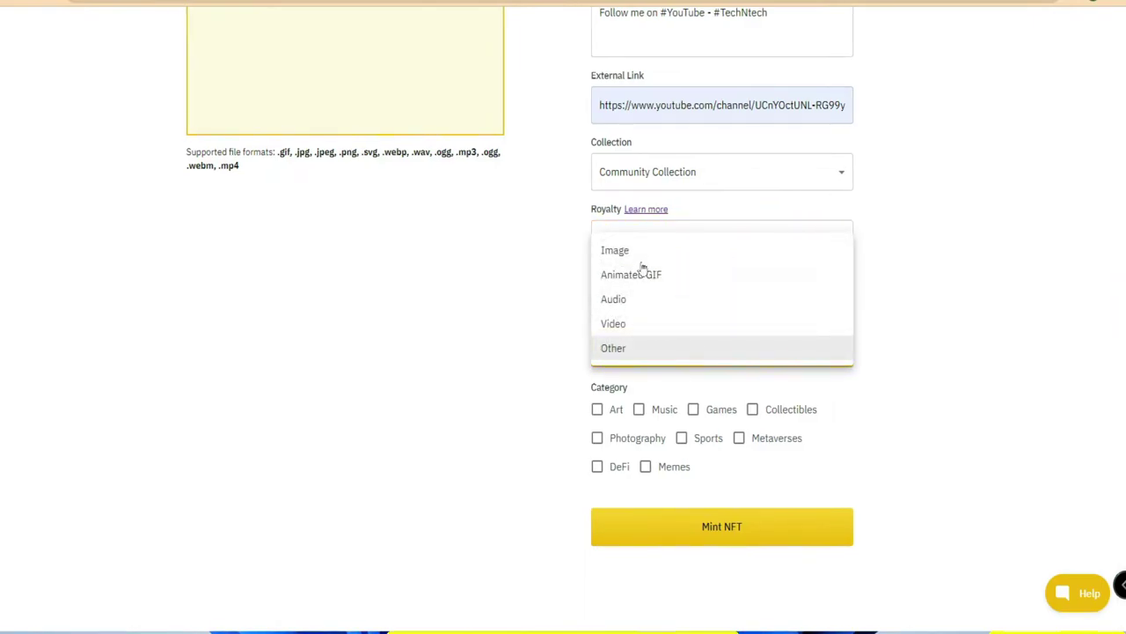
click(642, 260)
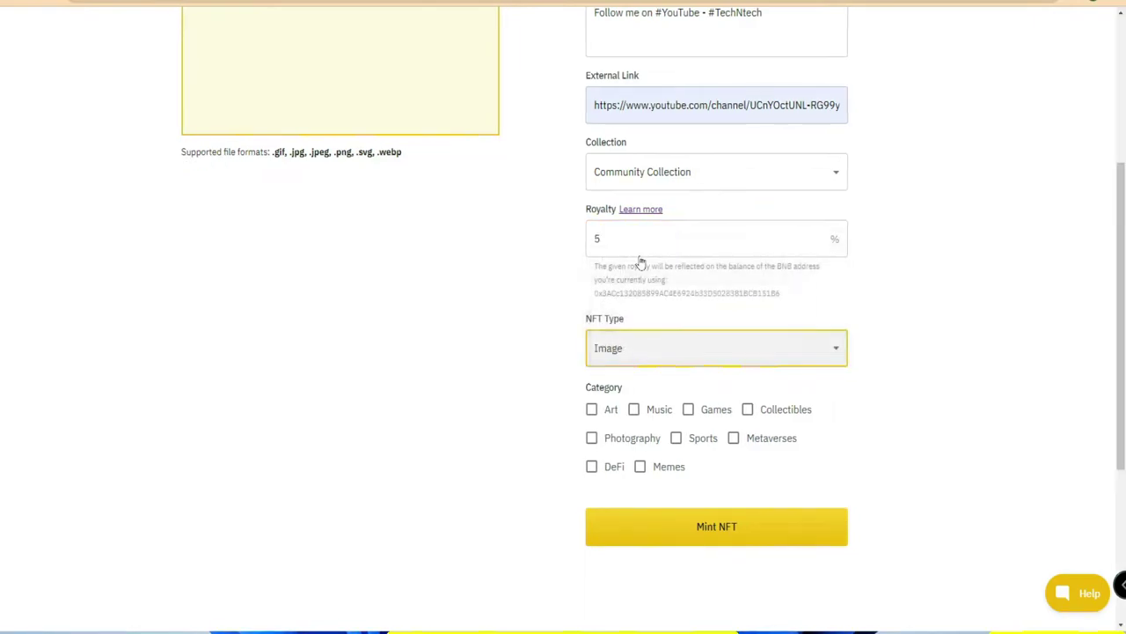
click(592, 438)
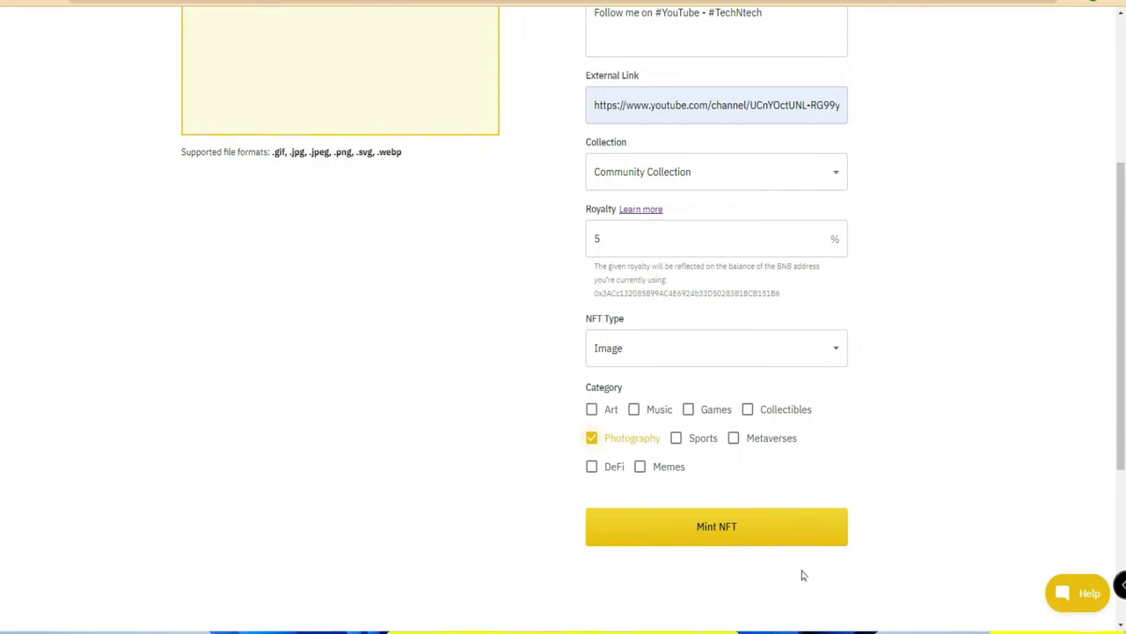
- Review the form and recheck that NFT Type is still Image
scroll(802, 576, up, 3)
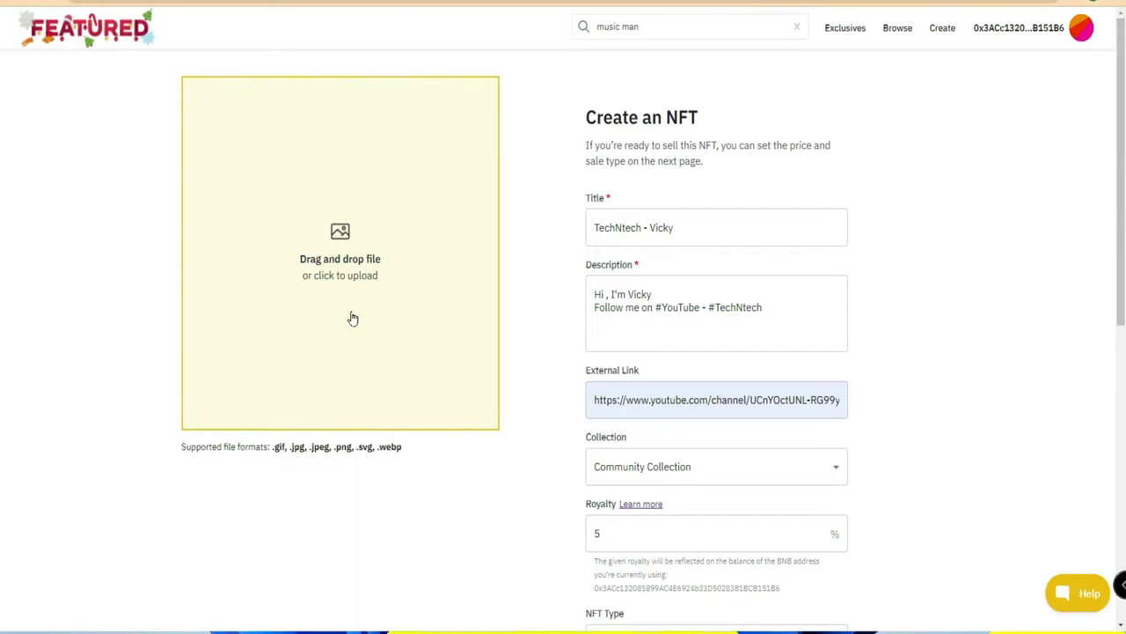
scroll(676, 482, down, 1)
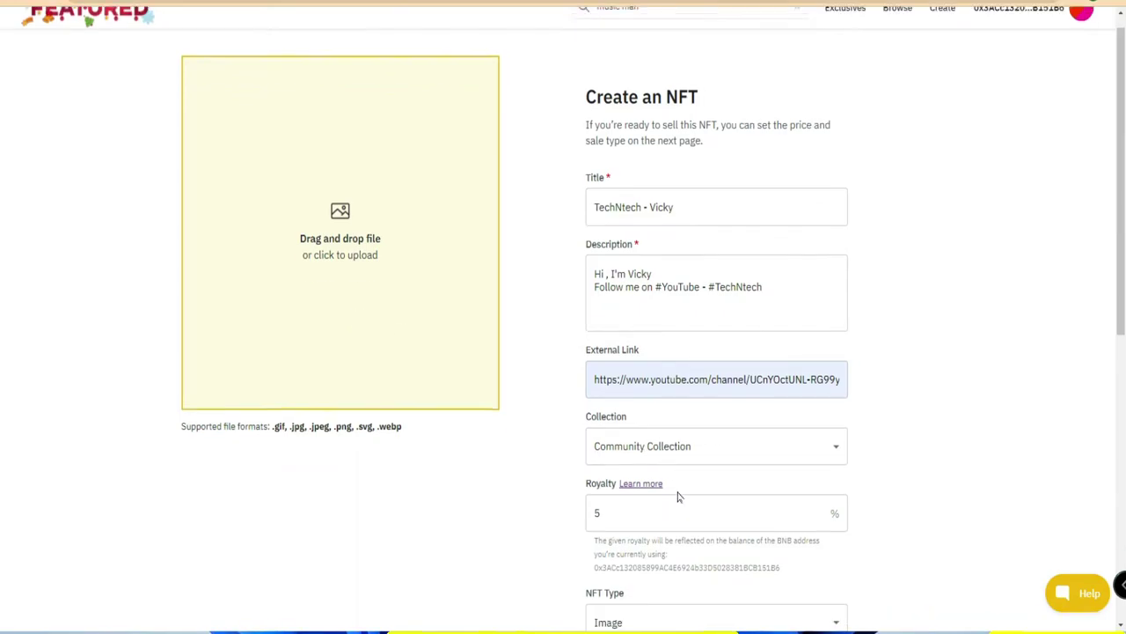
scroll(677, 497, down, 3)
scroll(664, 367, up, 4)
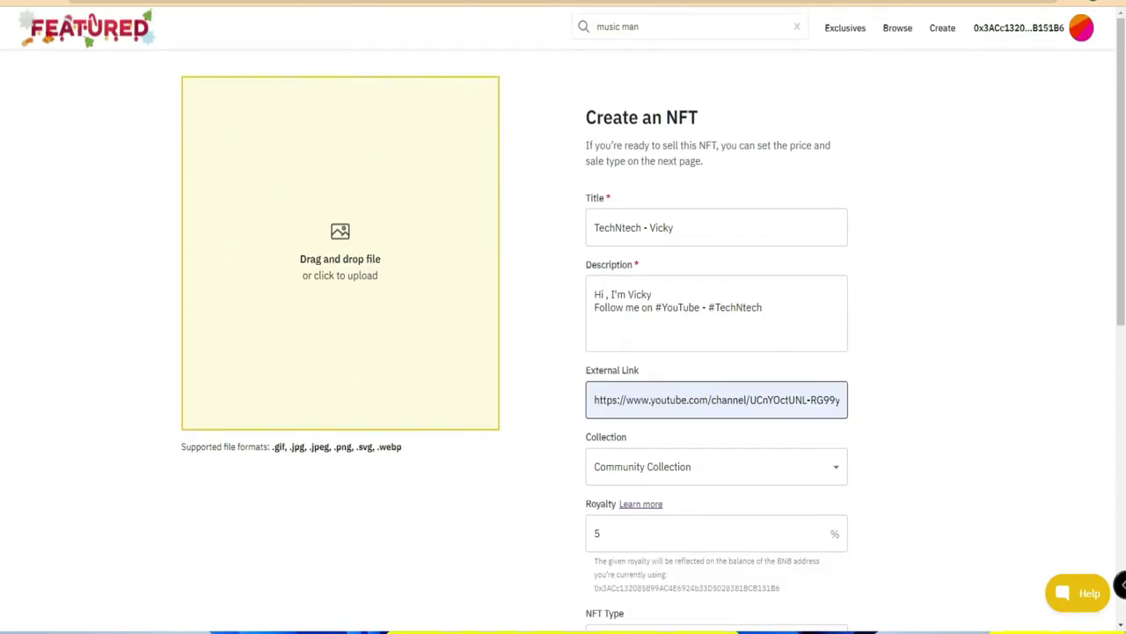
scroll(607, 517, down, 3)
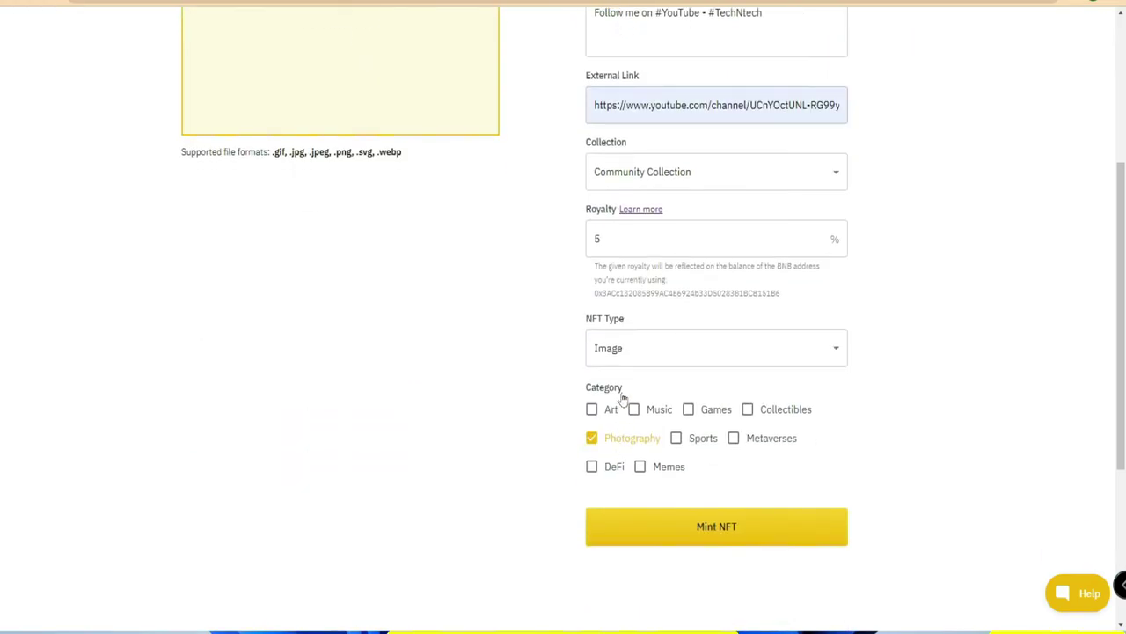
click(624, 359)
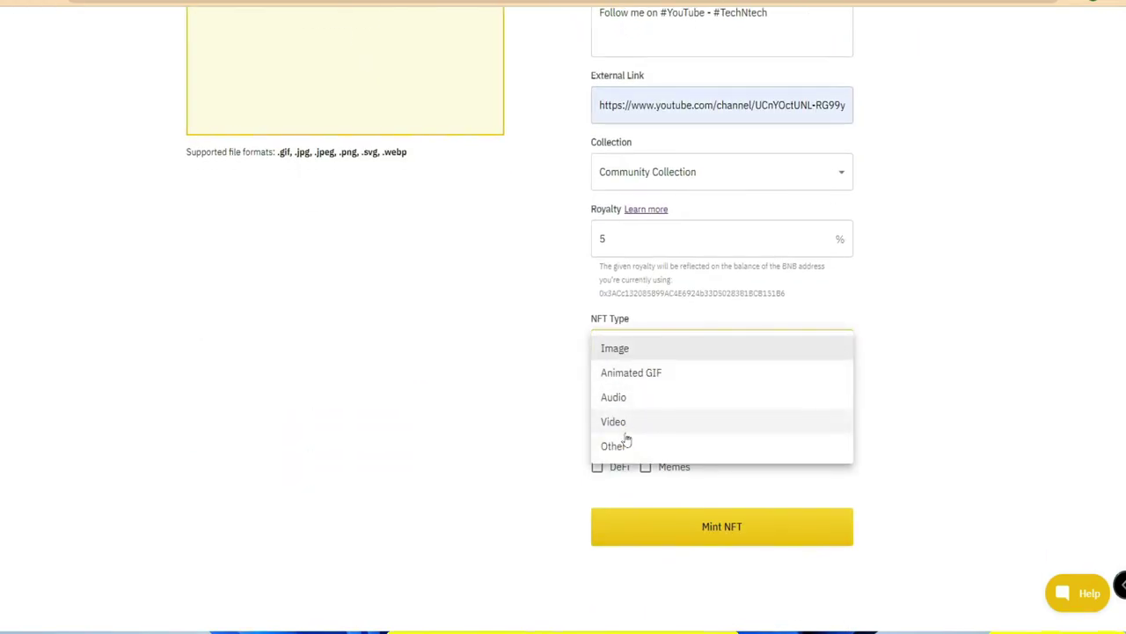
click(495, 355)
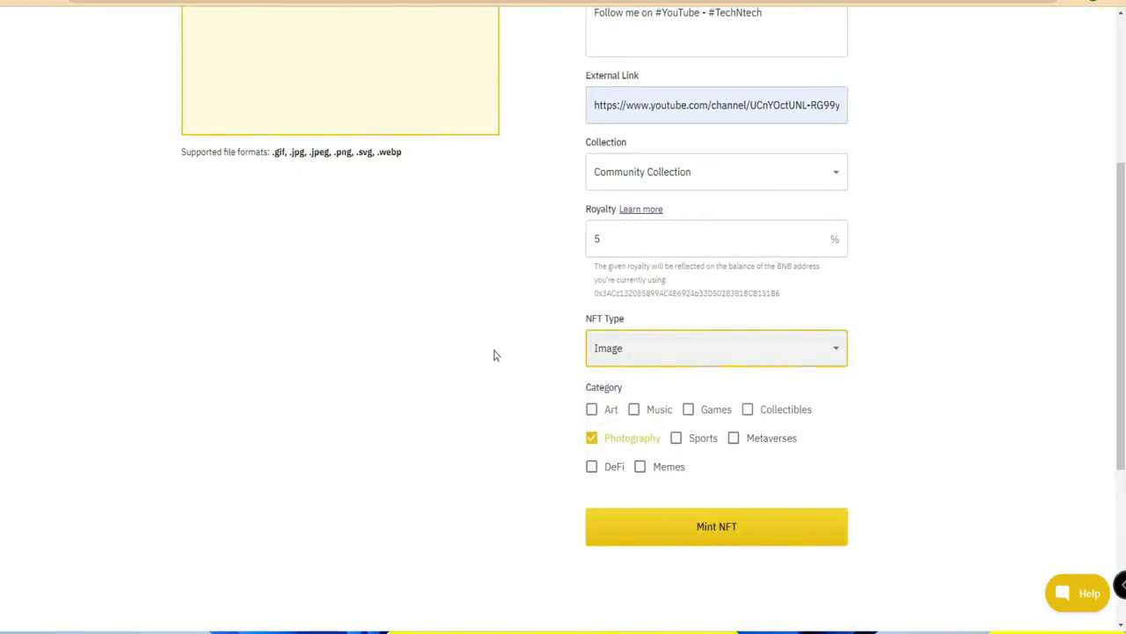
scroll(446, 307, up, 3)
- Upload IMG_20211024_142001097_HDR.jpg from the Camera folder as the NFT image
click(372, 262)
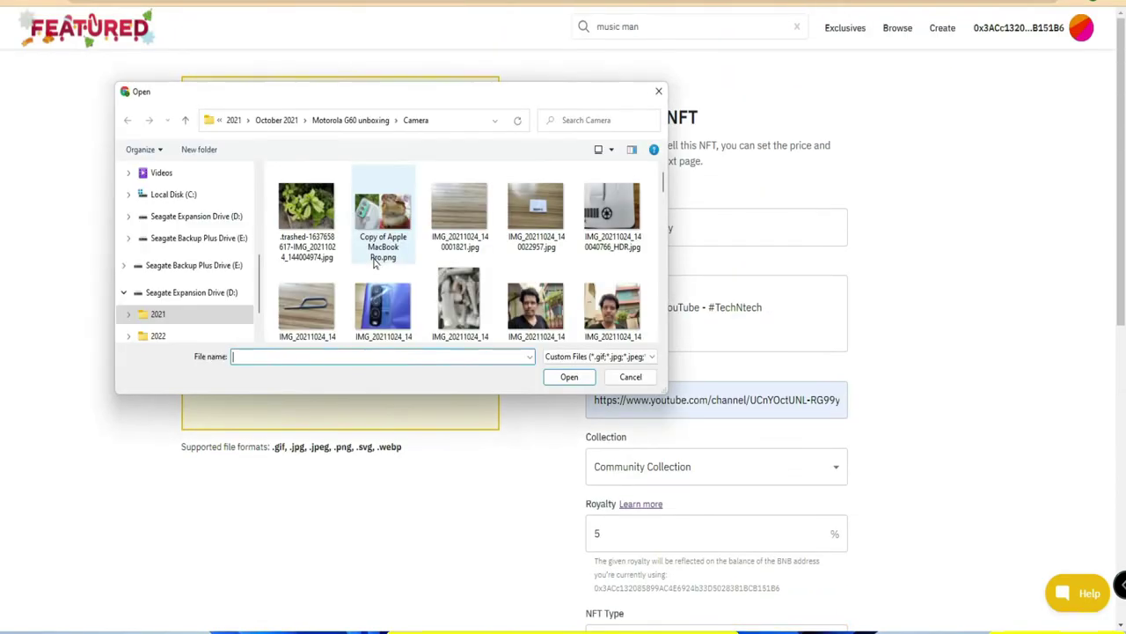
scroll(567, 279, down, 2)
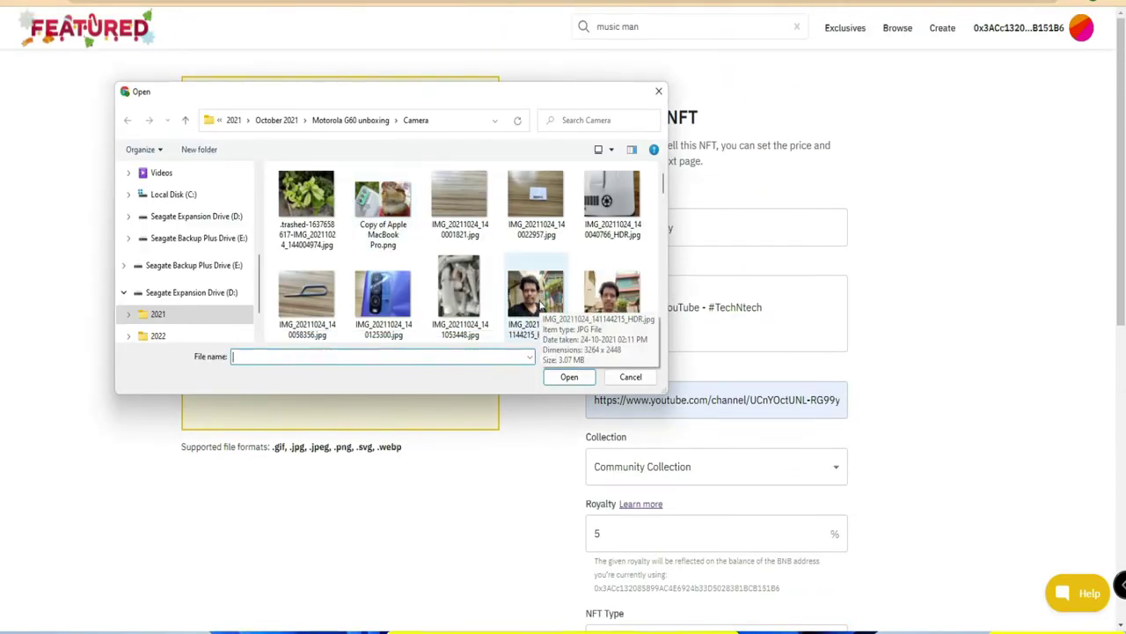
scroll(570, 290, down, 1)
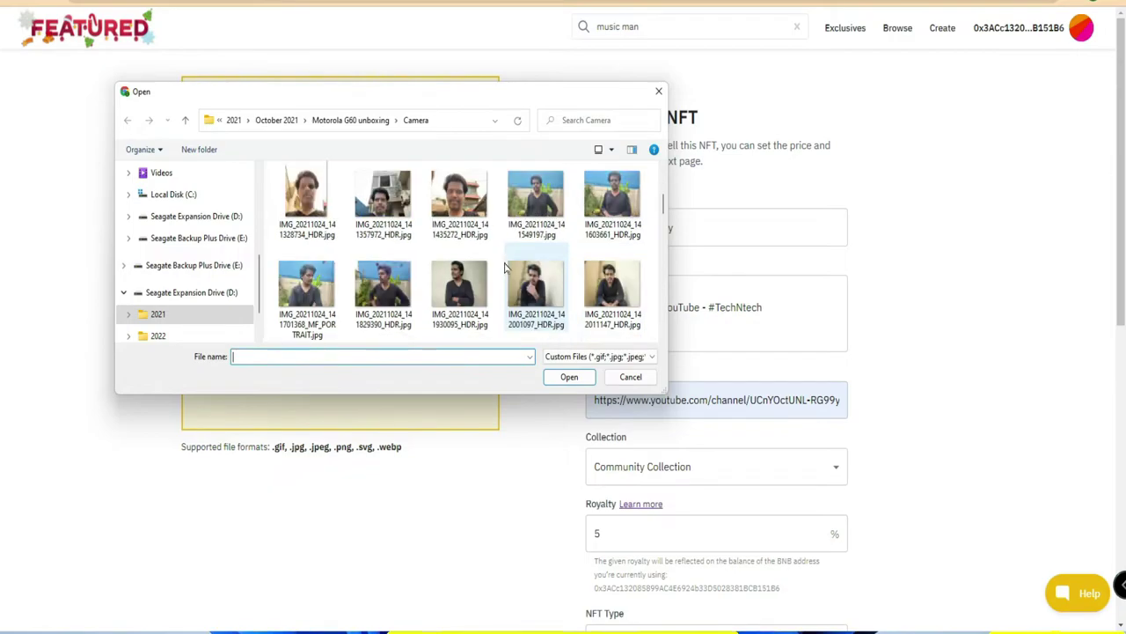
click(539, 286)
click(569, 377)
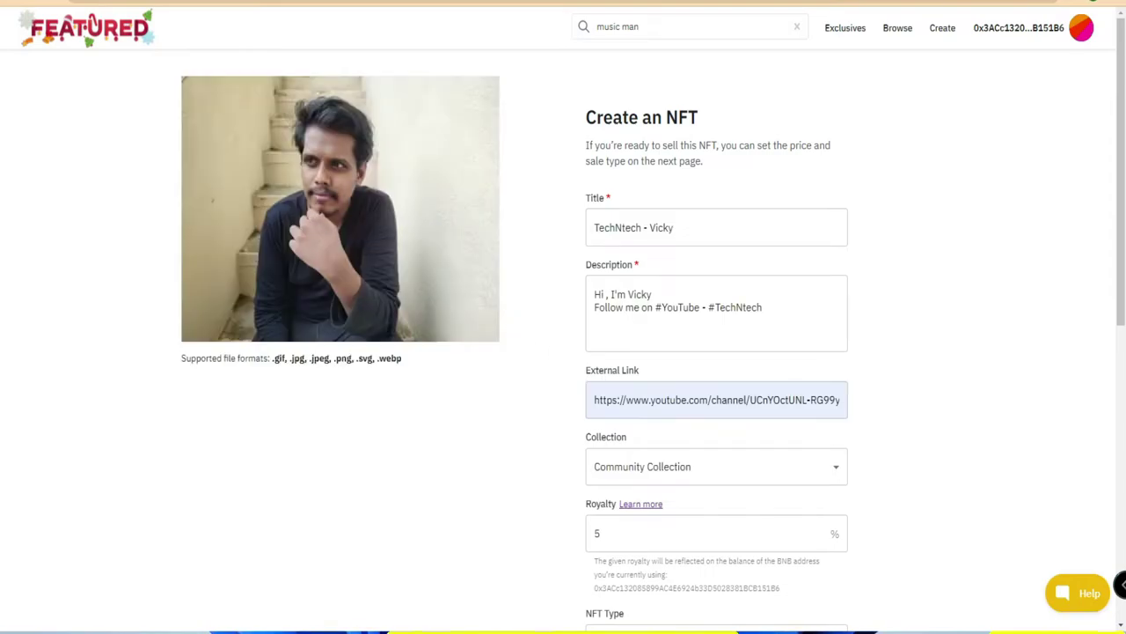
scroll(613, 242, down, 3)
scroll(631, 311, down, 4)
scroll(511, 258, up, 7)
scroll(655, 468, down, 4)
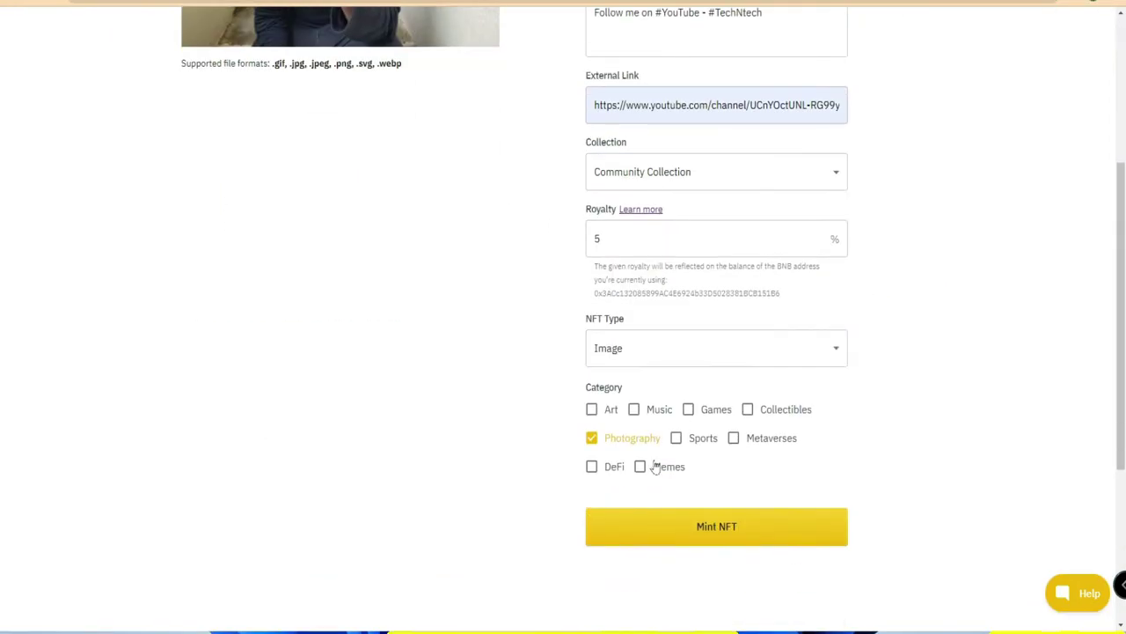
- Mint the NFT, accepting the no-edits warning and confirming the MetaMask transaction
click(751, 528)
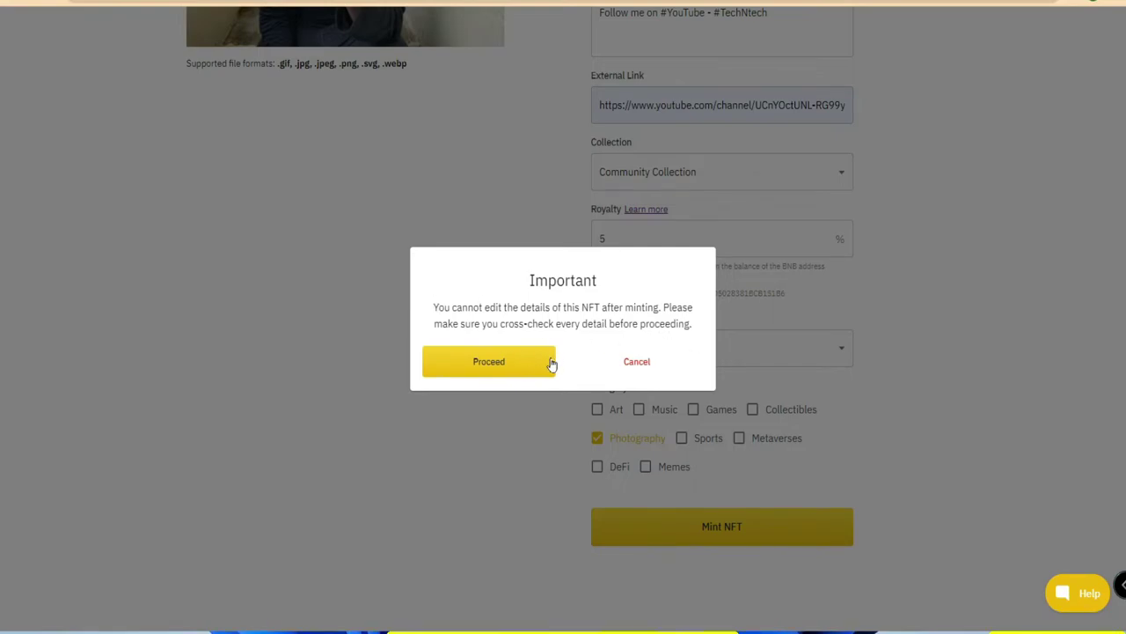
click(489, 364)
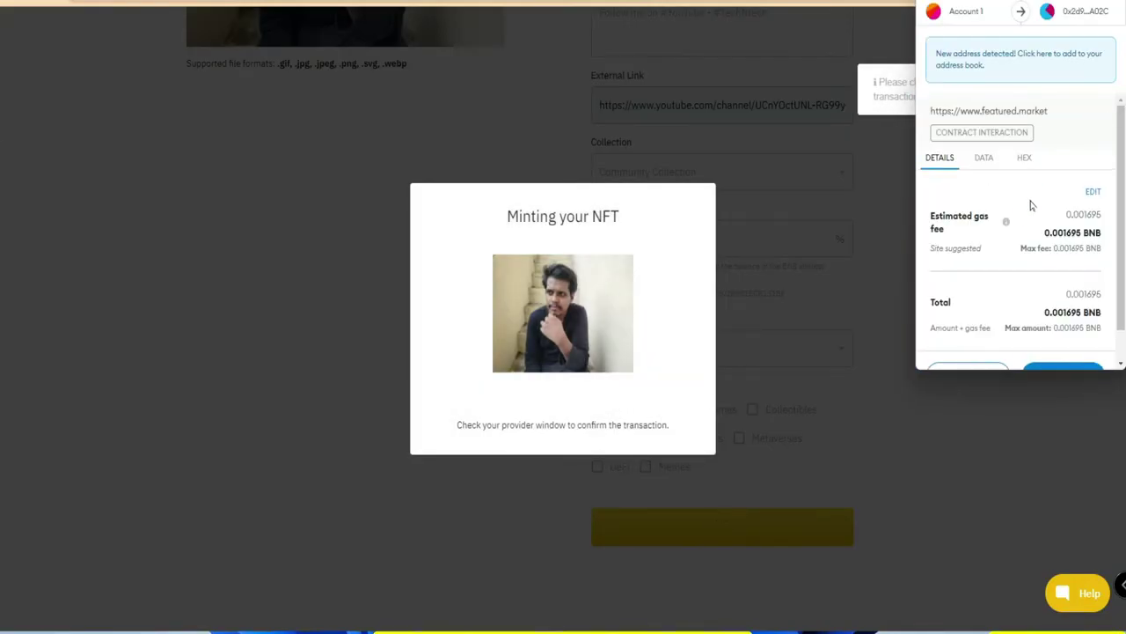
scroll(1032, 205, down, 2)
scroll(1065, 309, up, 2)
scroll(1097, 339, down, 1)
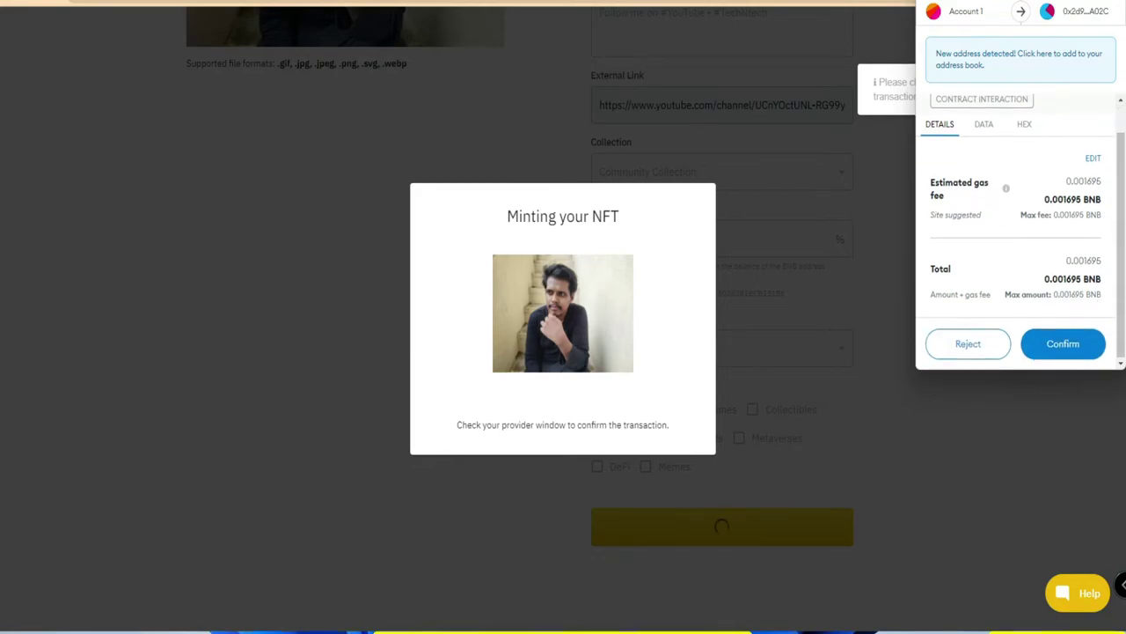
click(1063, 344)
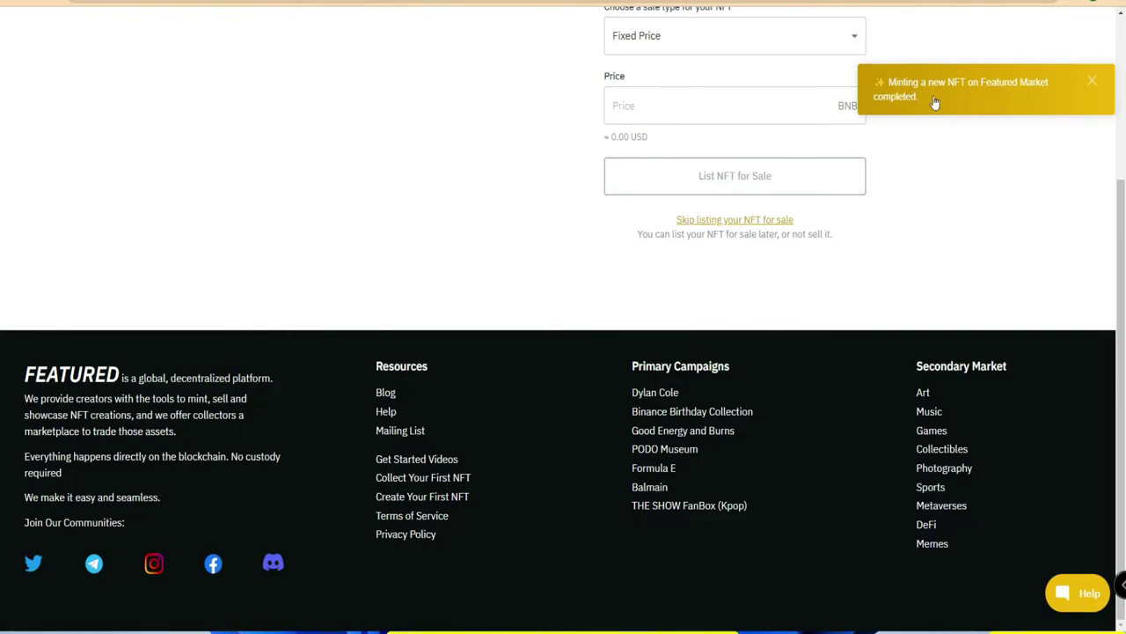
- Go to My NFTs and open the TechNtech - Vicky NFT's detail page
click(1093, 81)
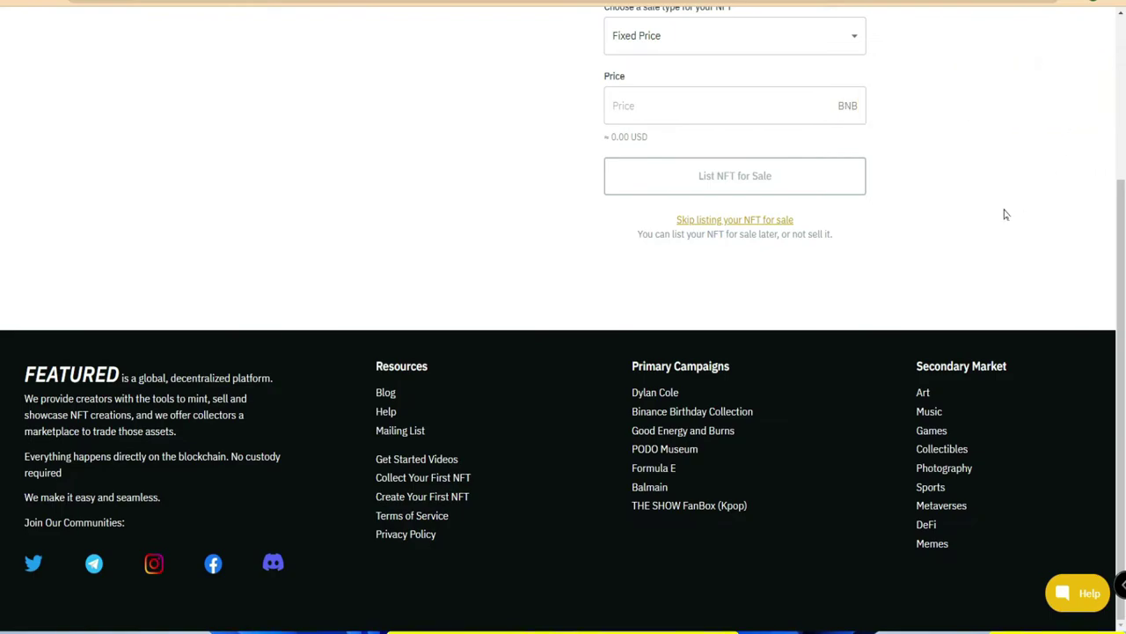
scroll(995, 198, up, 3)
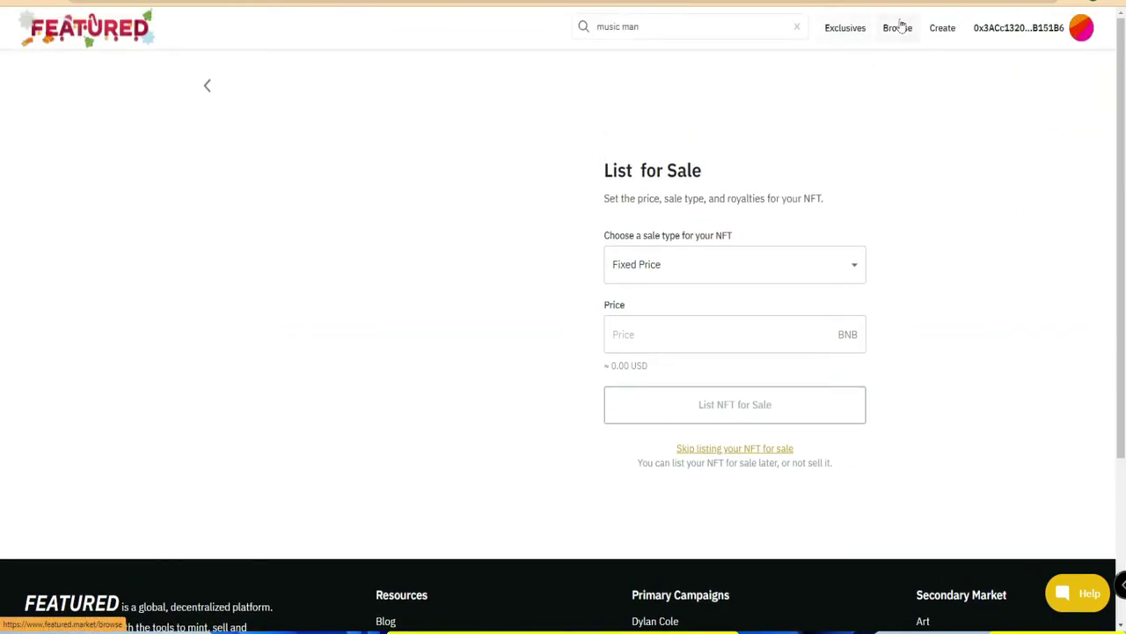
click(1002, 28)
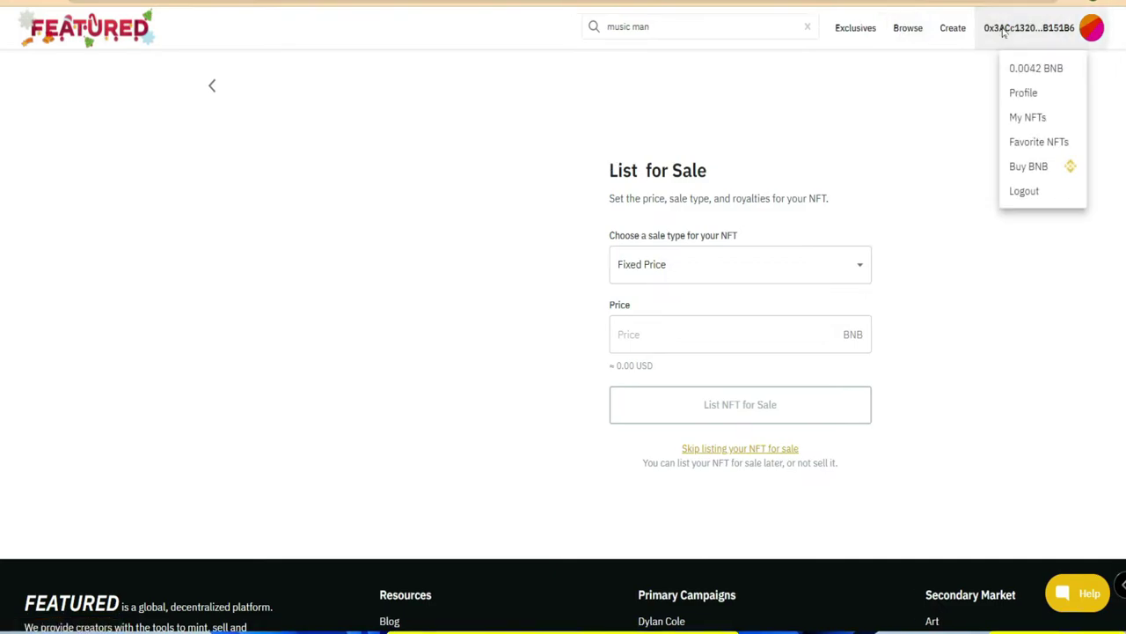
click(1030, 117)
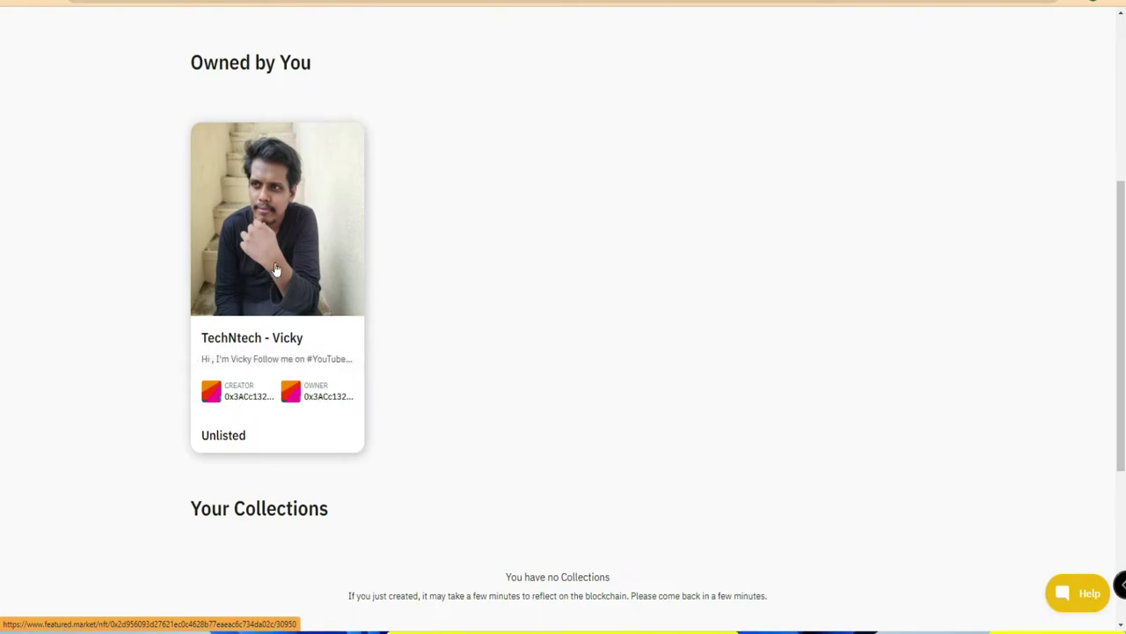
click(280, 295)
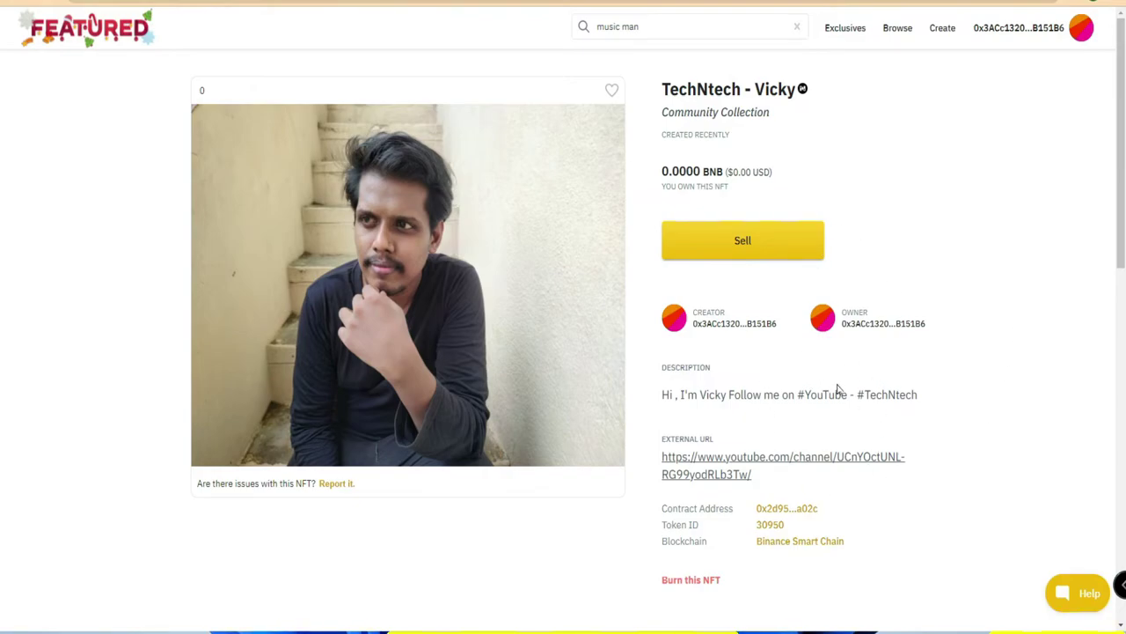
- List TechNtech - Vicky at a Fixed Price of 1 BNB and confirm the MetaMask transaction
click(753, 243)
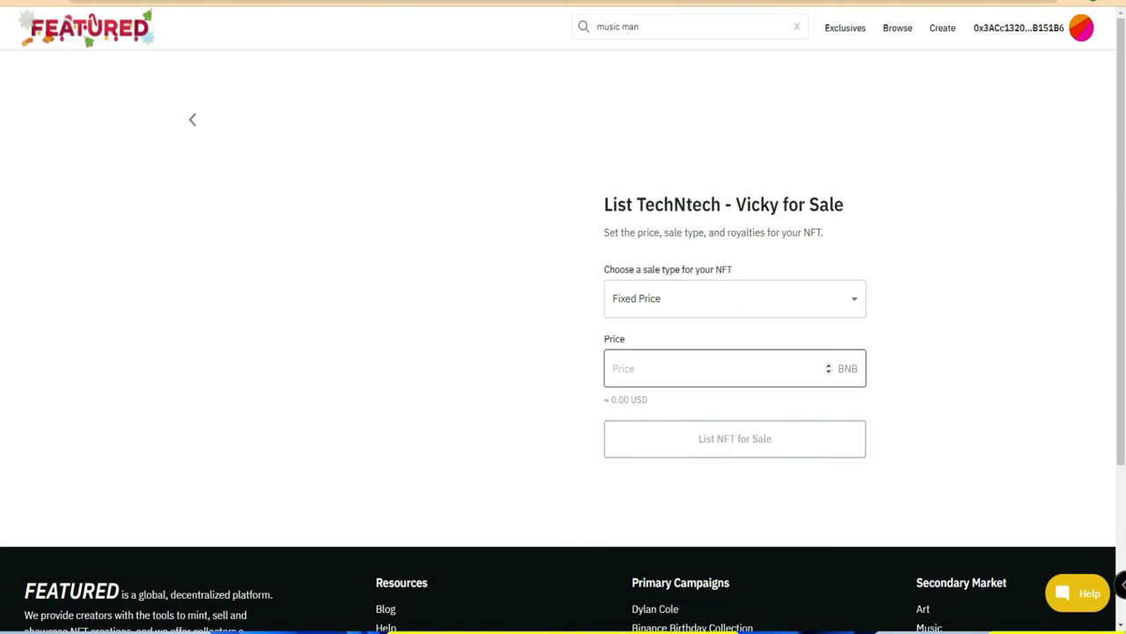
click(681, 304)
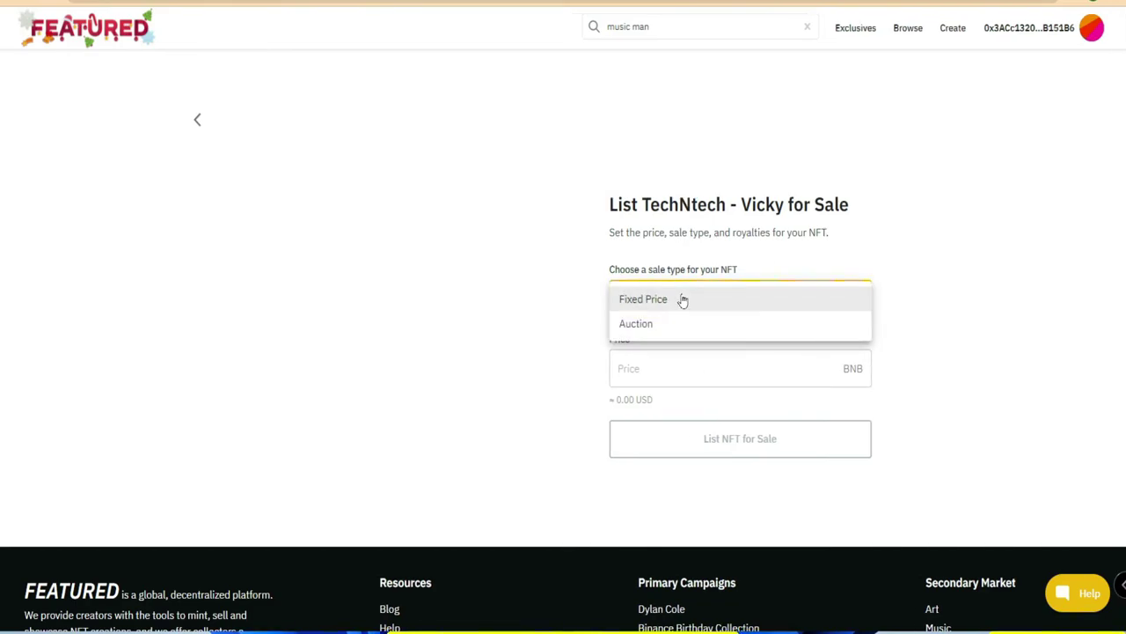
click(682, 300)
click(704, 368)
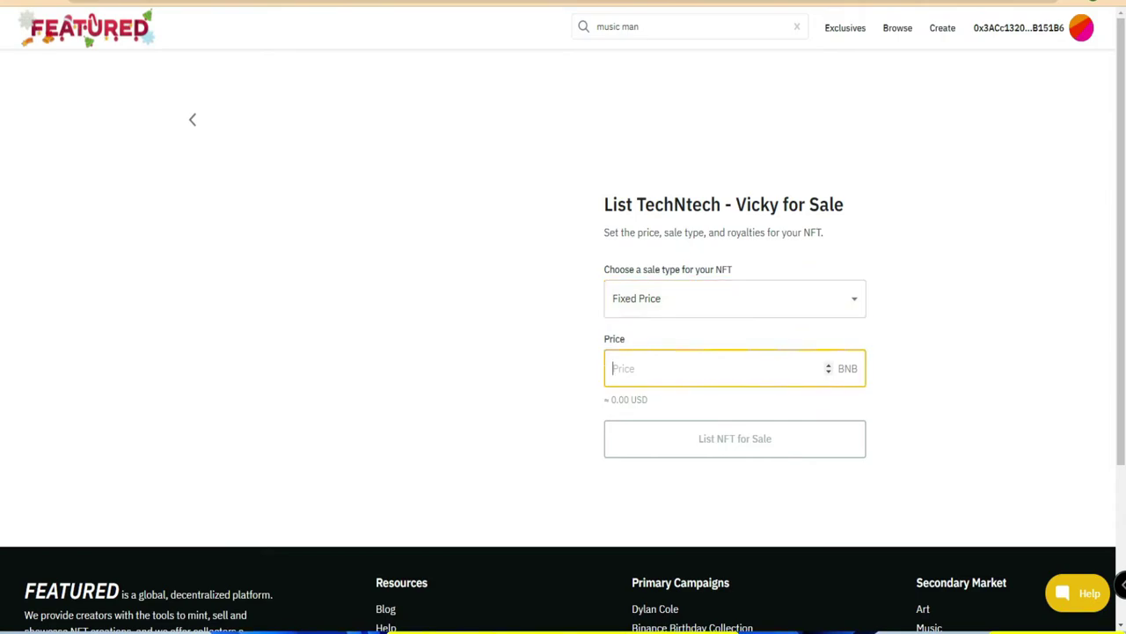
text(1)
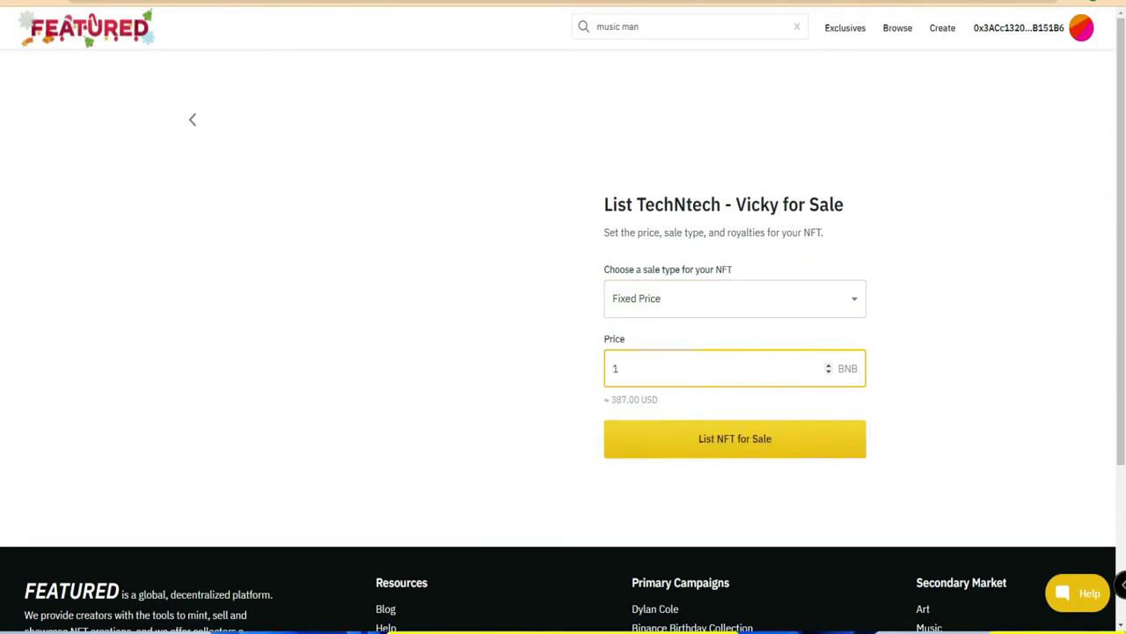
click(755, 442)
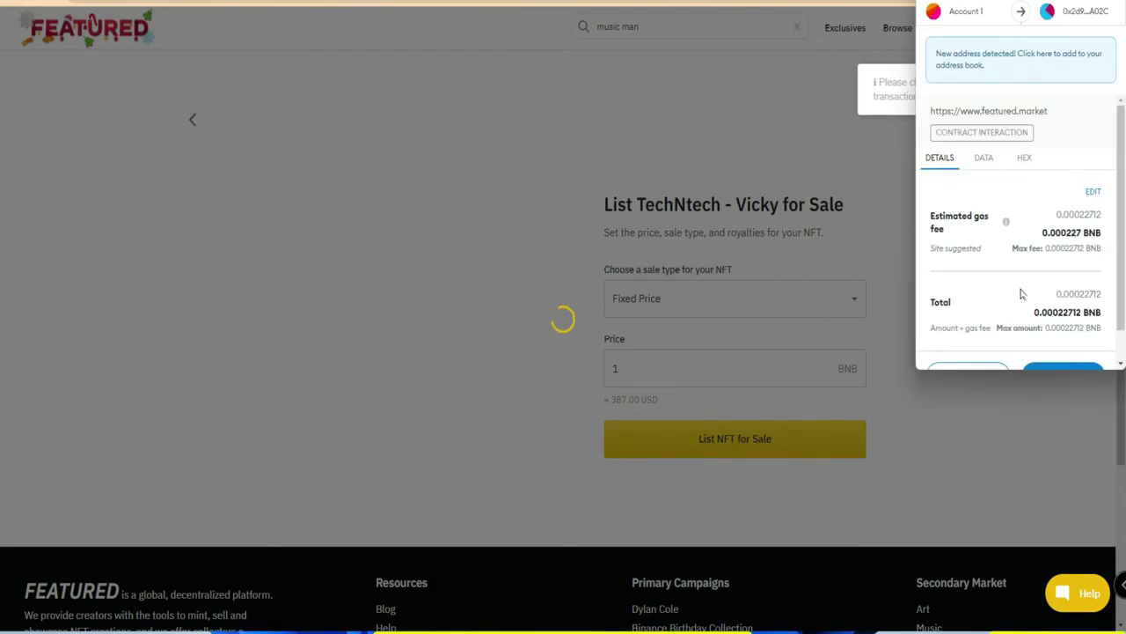
click(1060, 344)
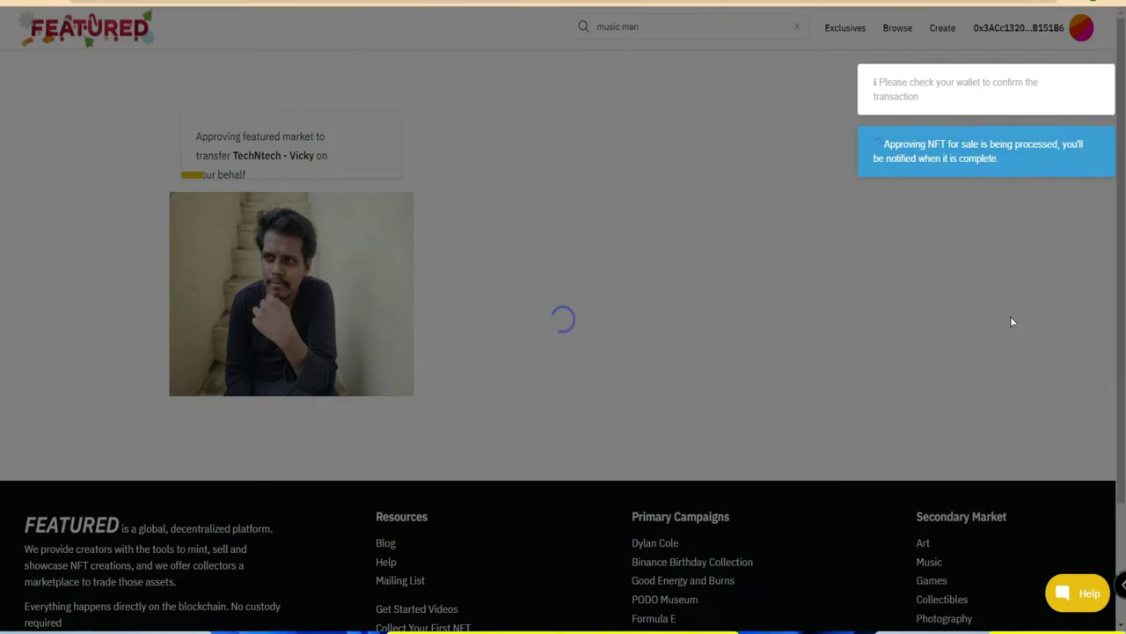